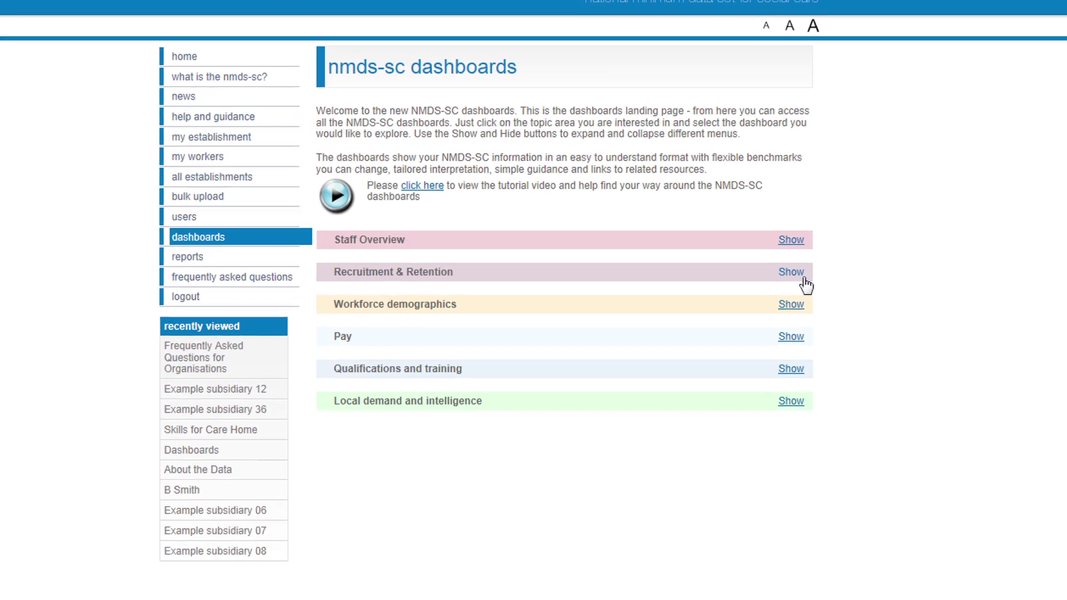
Expand Recruitment & Retention and open 'Do you know your workforce turnover rates?'.
{"action": "left_click", "coordinate": [793, 272]}
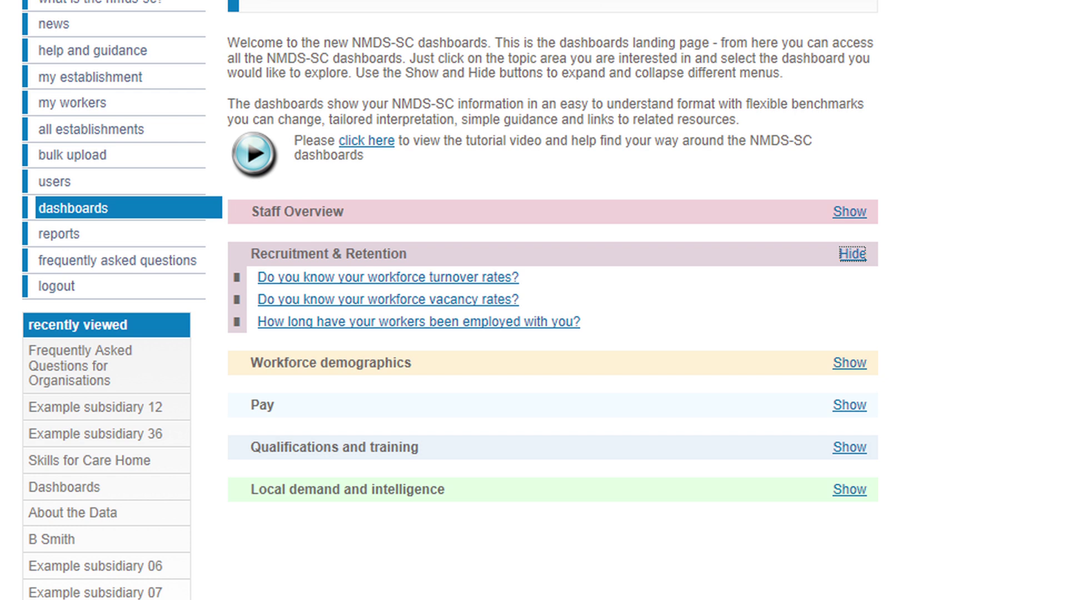
{"action": "left_click", "coordinate": [514, 300]}
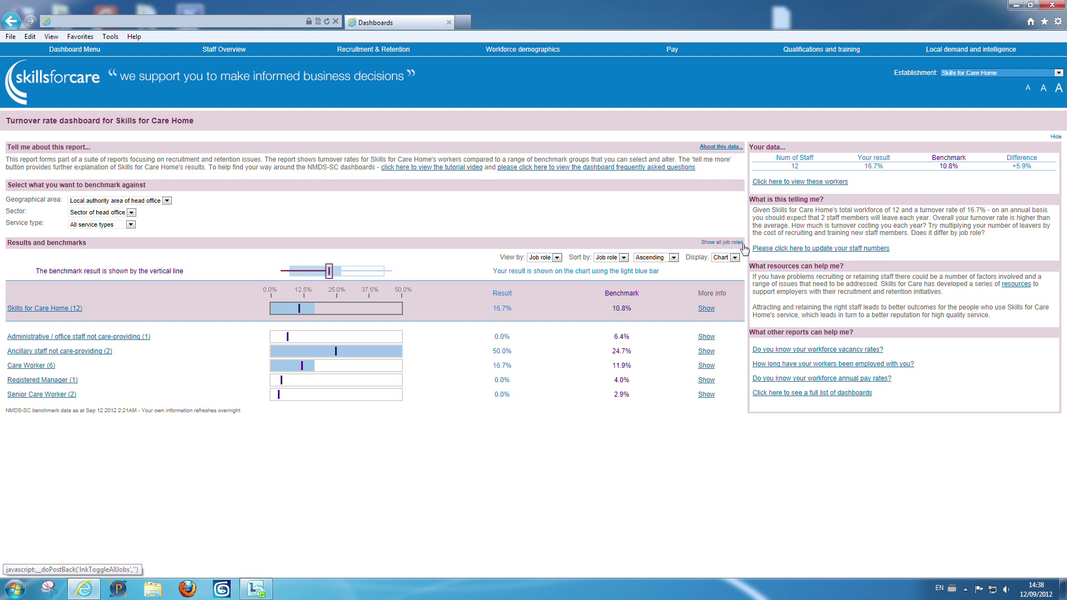
Show all job roles in the turnover results chart.
{"action": "left_click", "coordinate": [741, 241]}
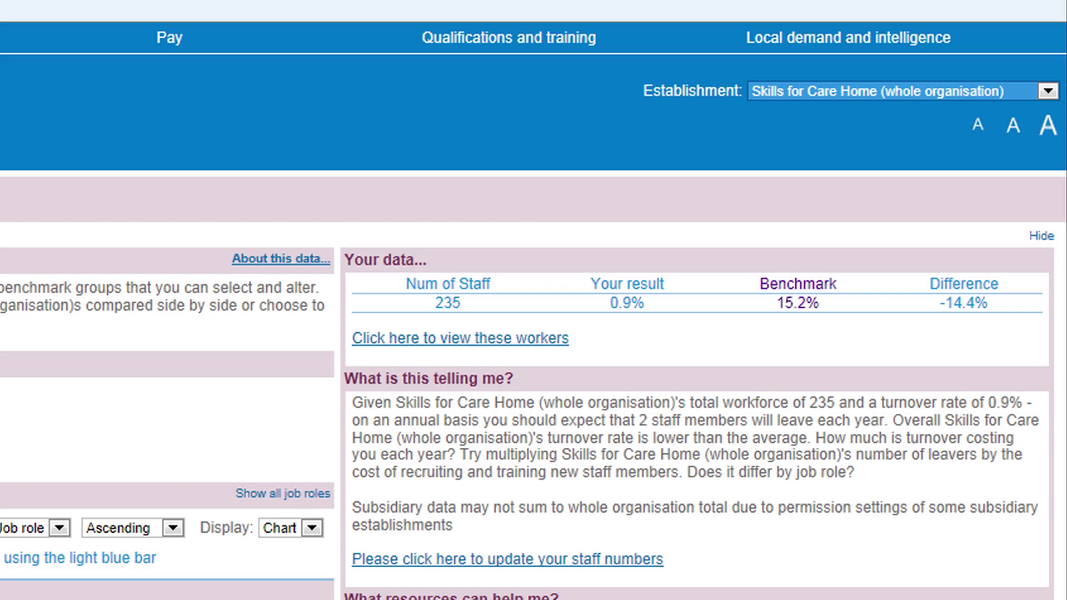
Toggle the Your data panel, then benchmark by local authority area of head office and all sectors.
{"action": "left_click", "coordinate": [1056, 135]}
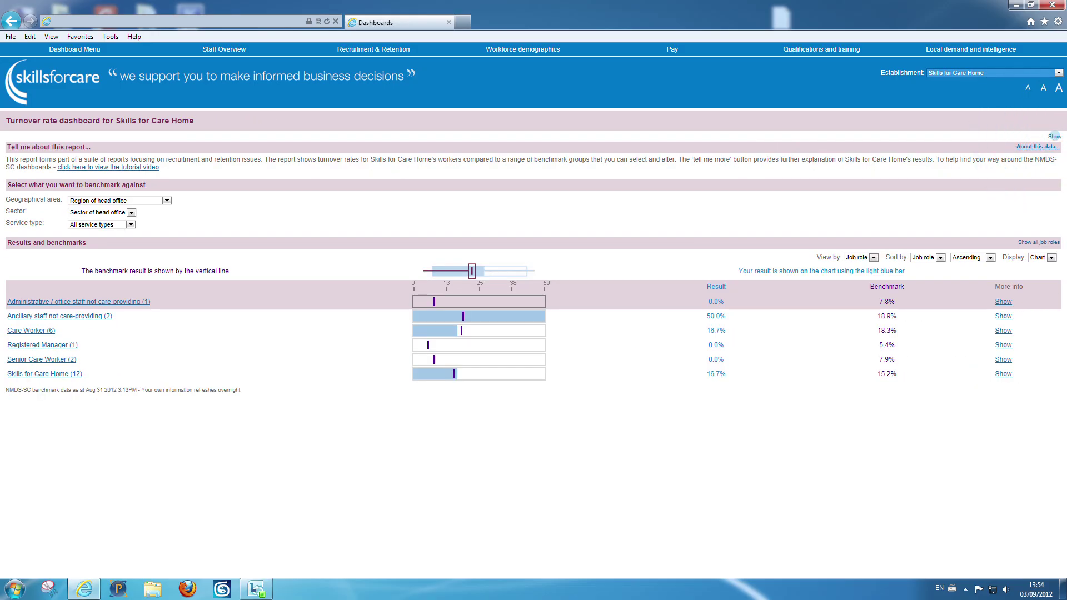
{"action": "left_click", "coordinate": [1054, 137]}
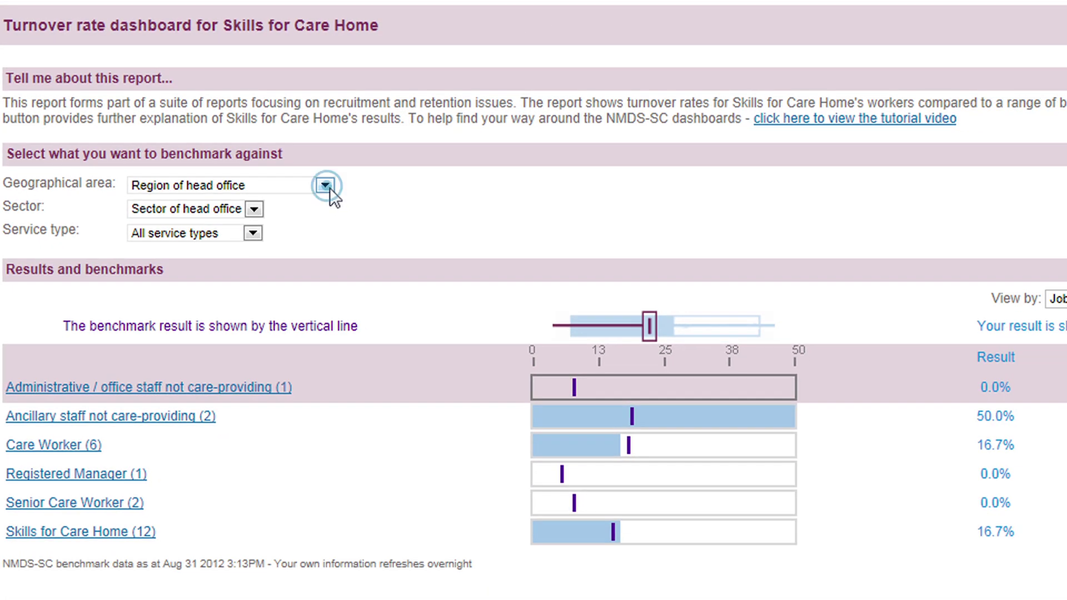
{"action": "left_click", "coordinate": [326, 185]}
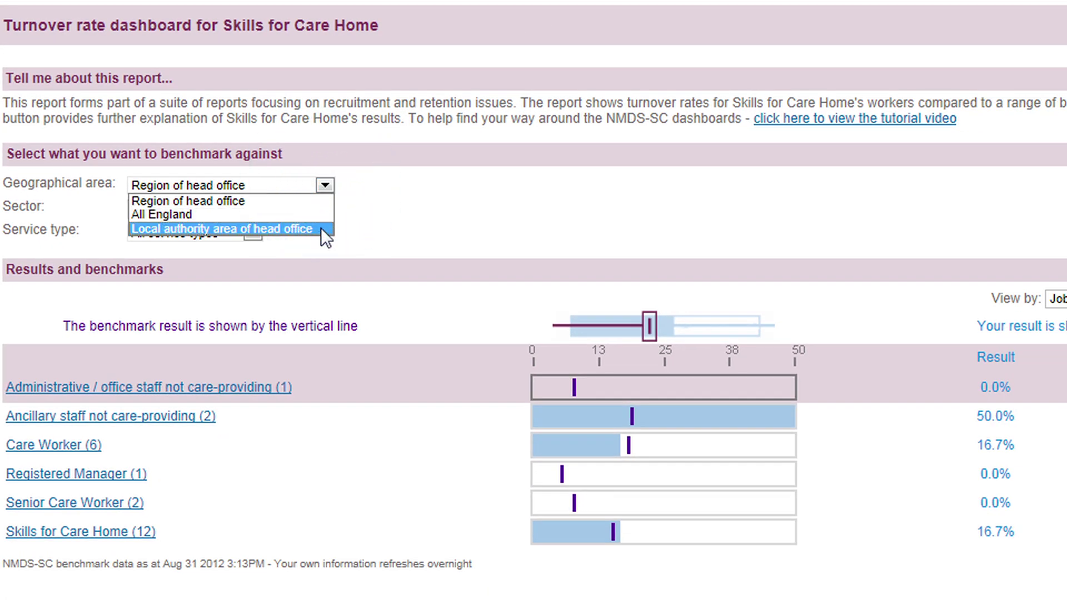
{"action": "left_click", "coordinate": [320, 228]}
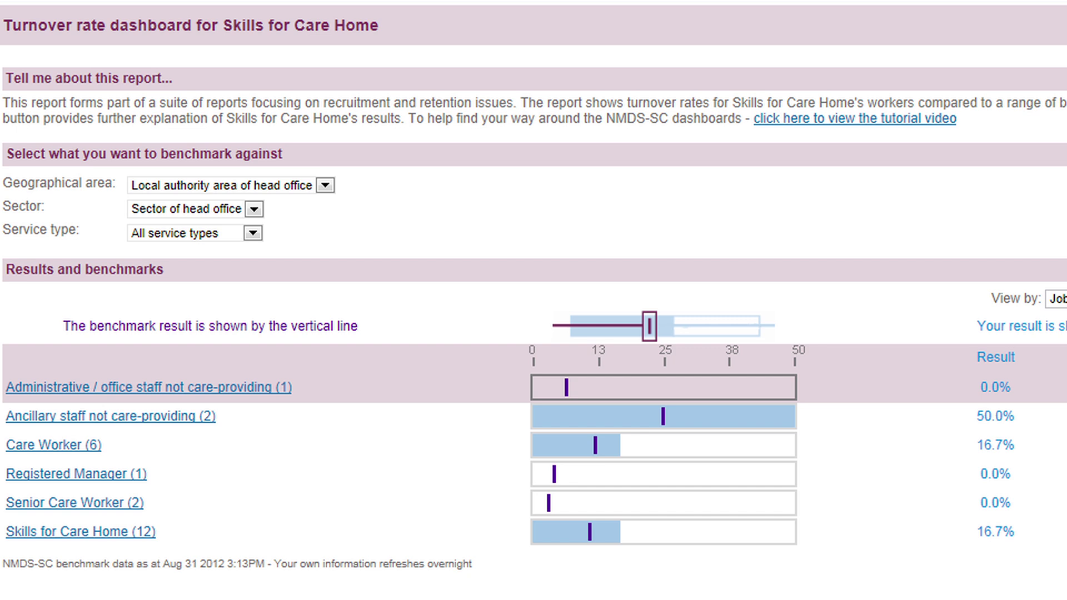
{"action": "left_click", "coordinate": [255, 208]}
{"action": "left_click", "coordinate": [241, 224]}
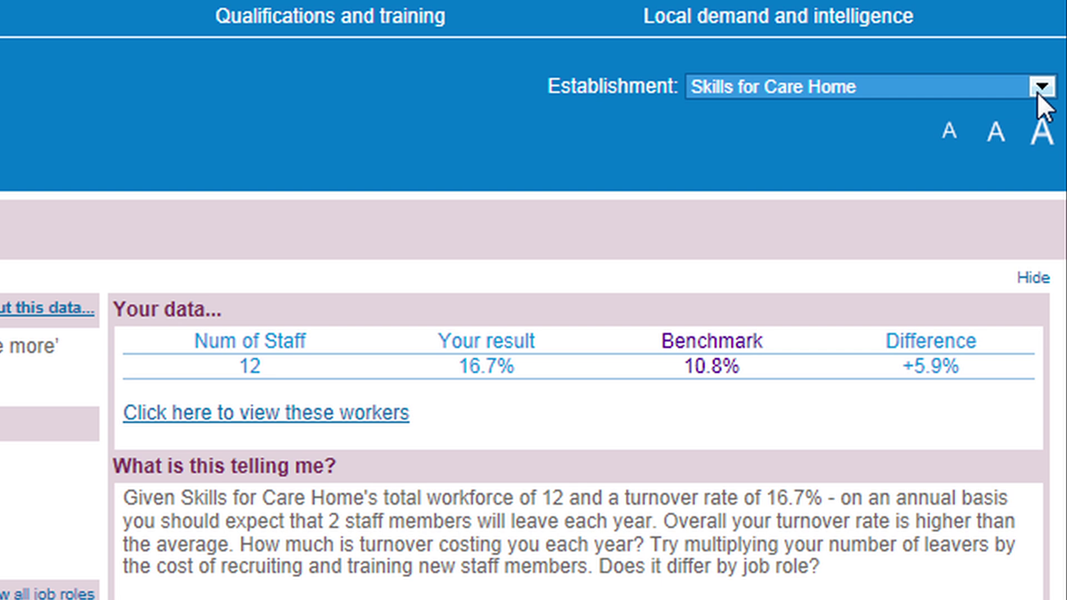
Select Skills for Care Home (whole organisation) and set View by to Establishment.
{"action": "left_click", "coordinate": [1038, 92]}
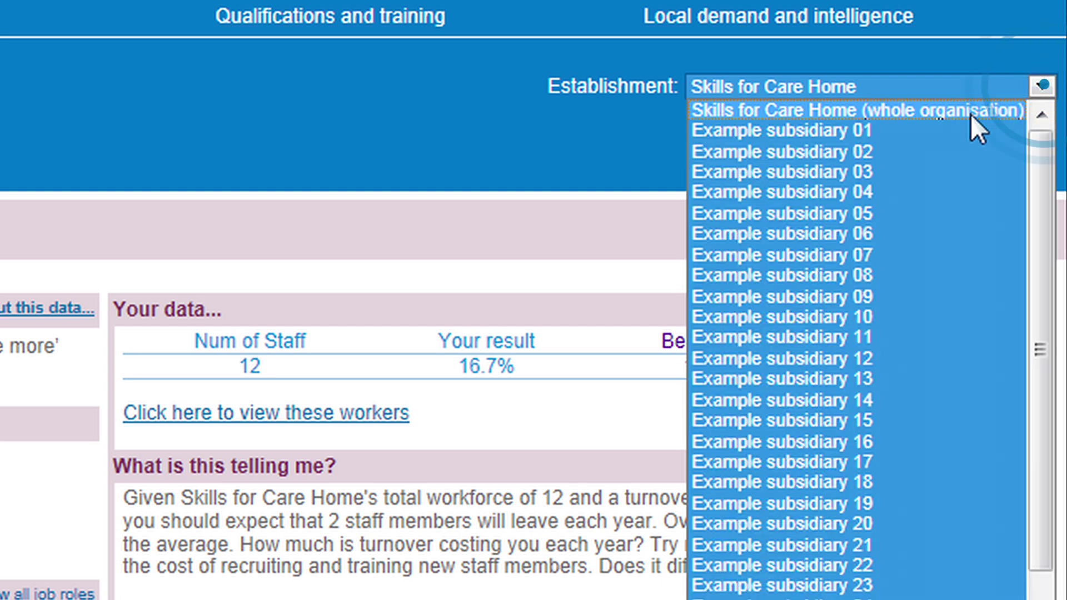
{"action": "left_click", "coordinate": [971, 115]}
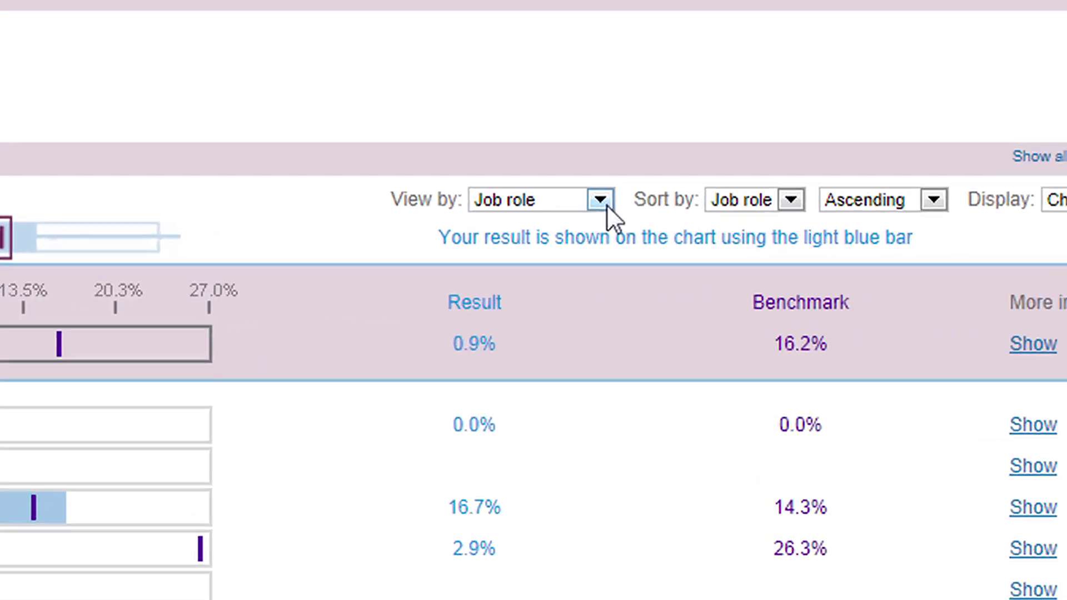
{"action": "left_click", "coordinate": [557, 268]}
{"action": "left_click", "coordinate": [594, 217]}
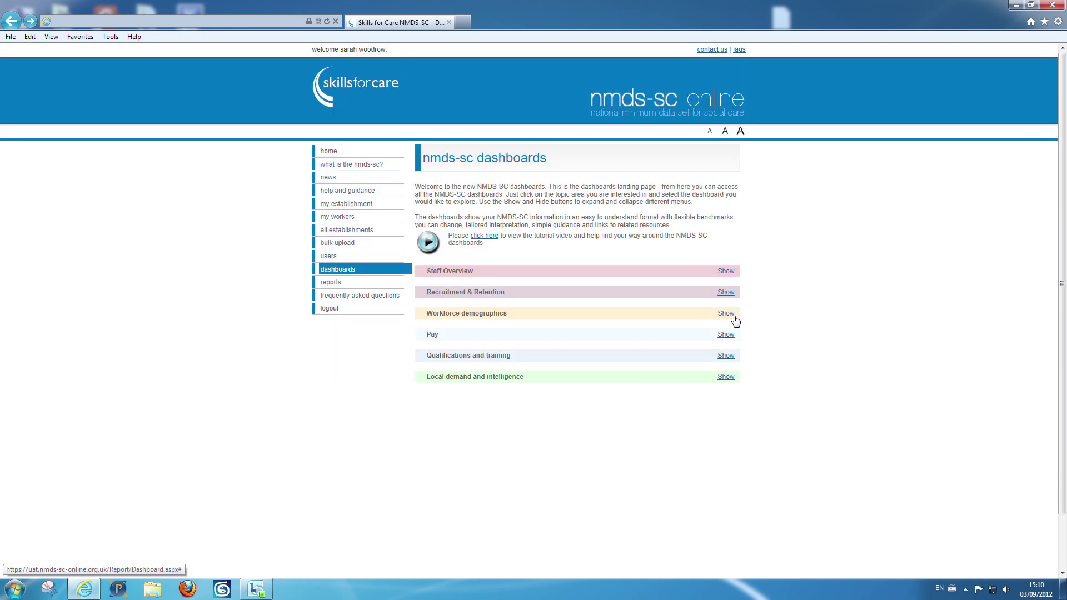
Expand the Workforce demographics topic to reach the age band question.
{"action": "left_click", "coordinate": [729, 316]}
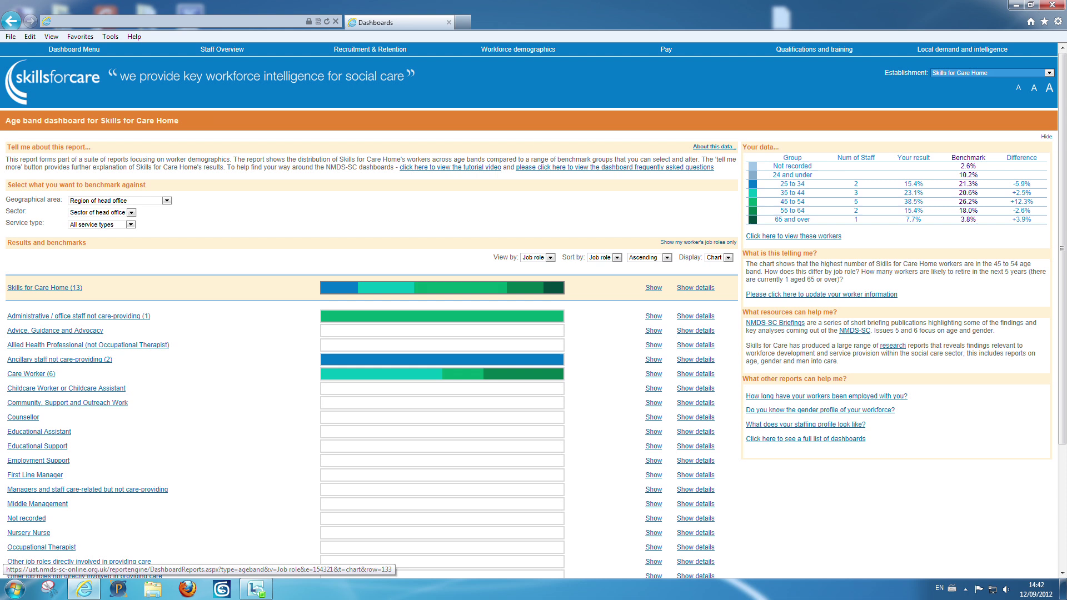
Show Skills for Care Home's age band details, regroup by Job role, and open the workers list.
{"action": "left_click", "coordinate": [705, 288]}
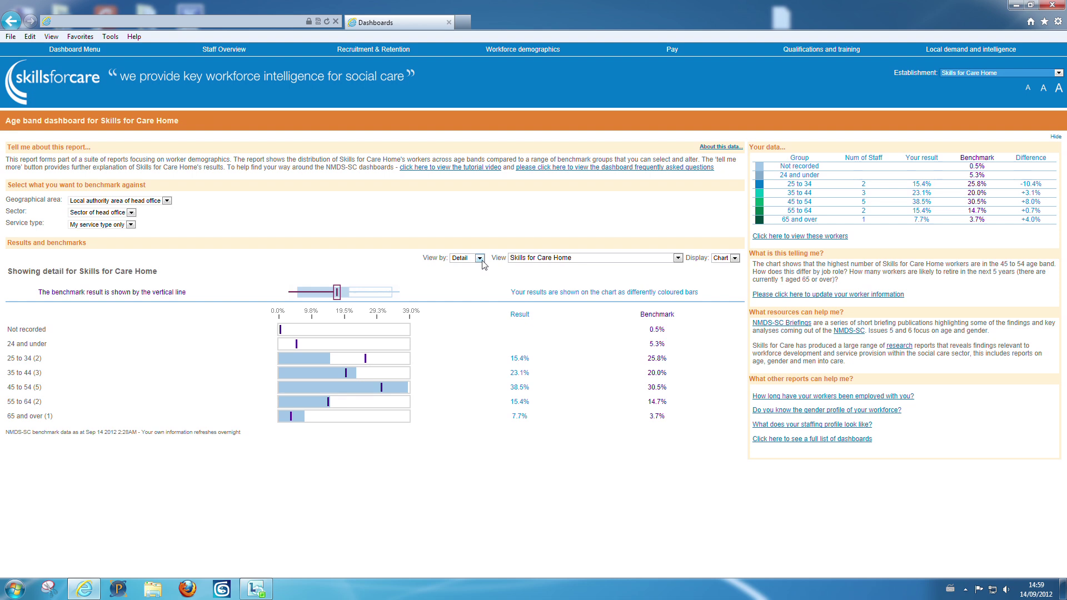
{"action": "left_click", "coordinate": [481, 260]}
{"action": "left_click", "coordinate": [476, 266]}
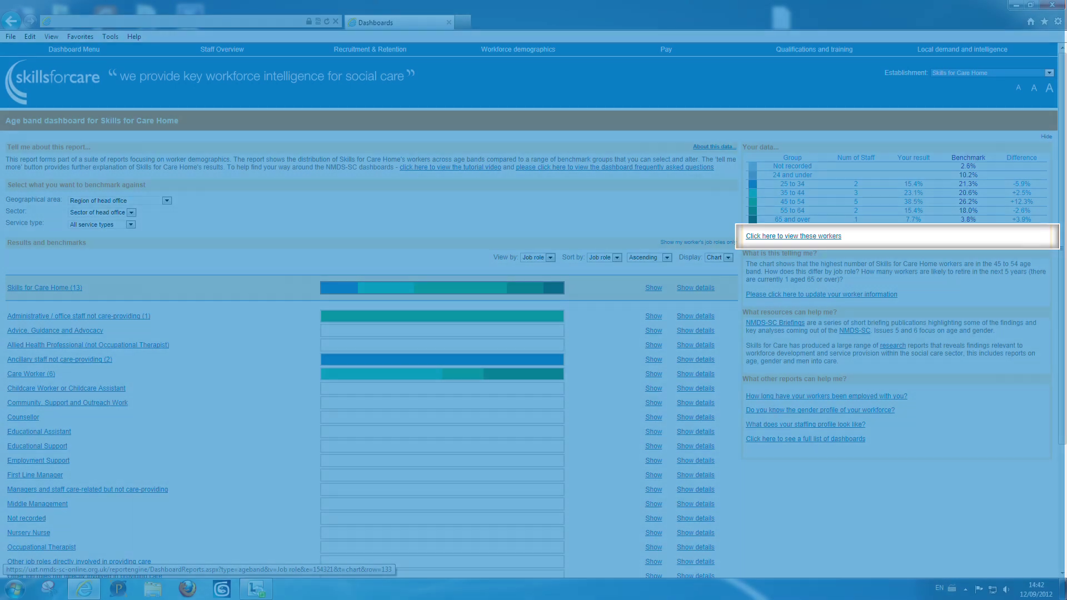
{"action": "left_click", "coordinate": [848, 237]}
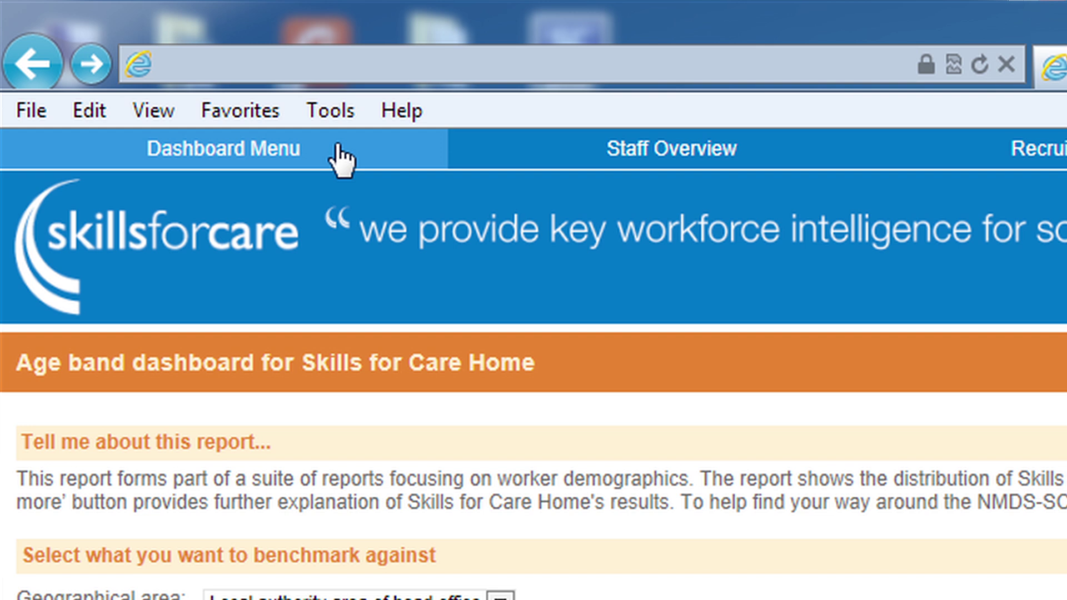
Open the Dashboard Menu with Excel, PDF and image export options.
{"action": "left_click", "coordinate": [248, 115]}
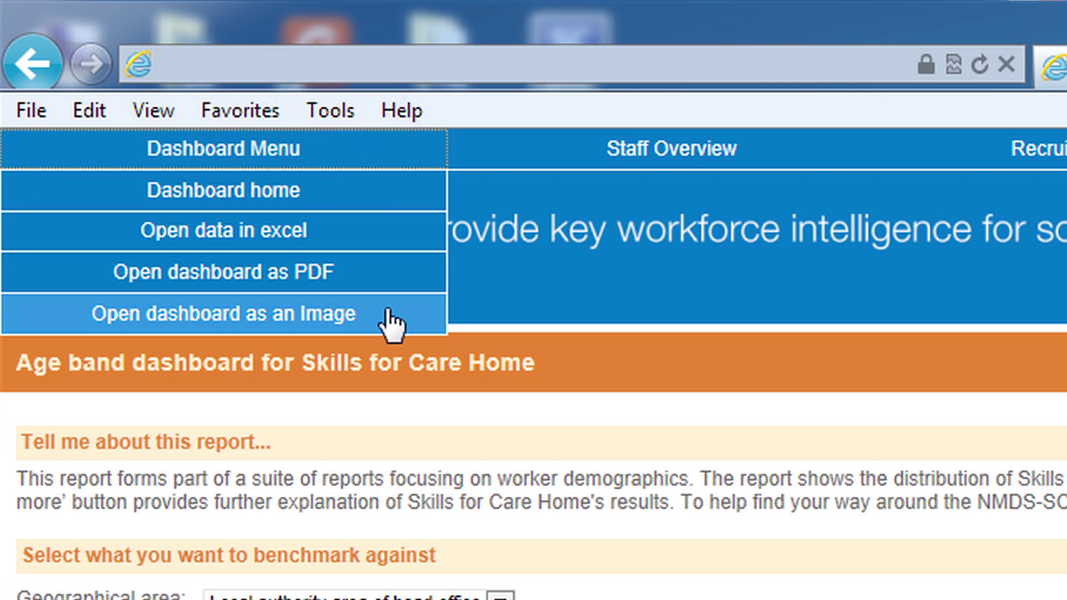